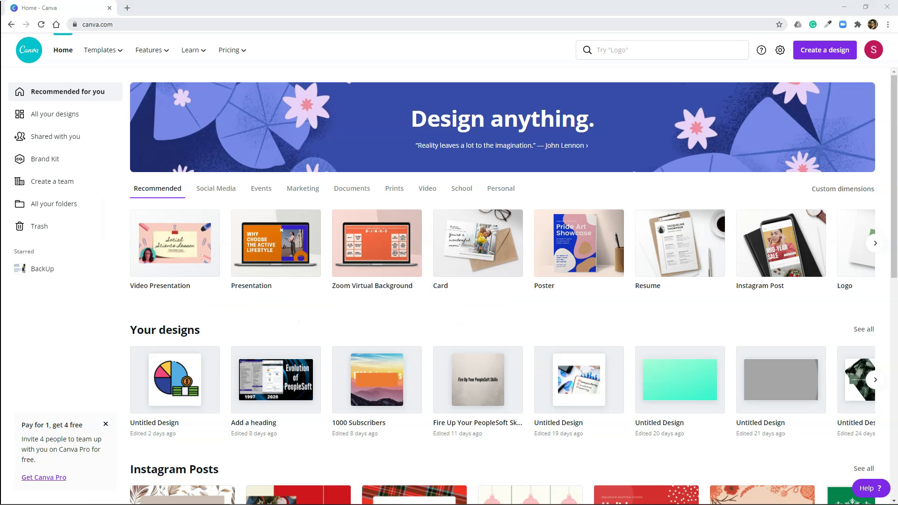
# Step: Create a new design with custom dimensions of 80 x 80 px
pyautogui.hotkey('alt', 'Tab')
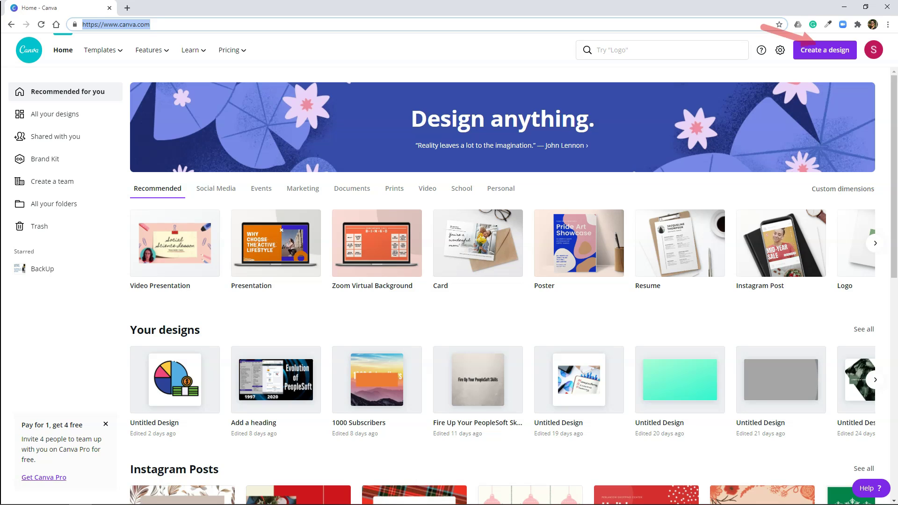
pyautogui.click(825, 50)
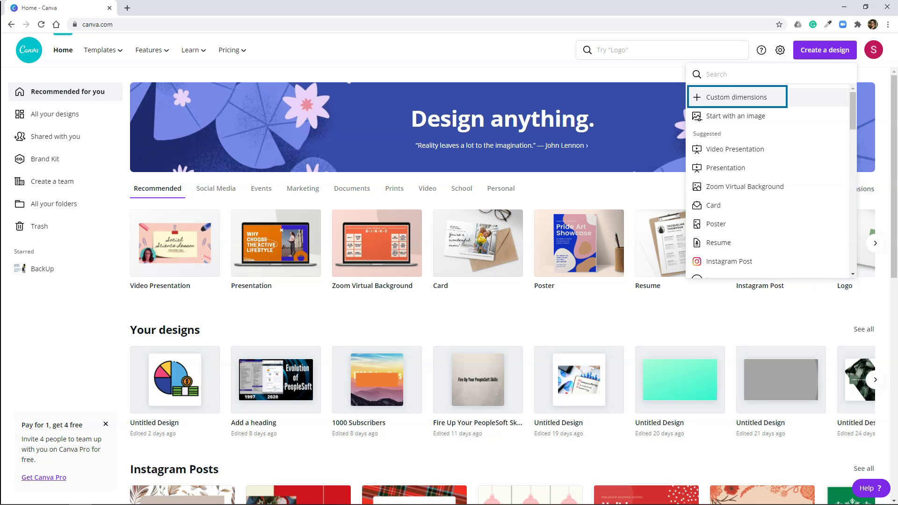
pyautogui.click(736, 97)
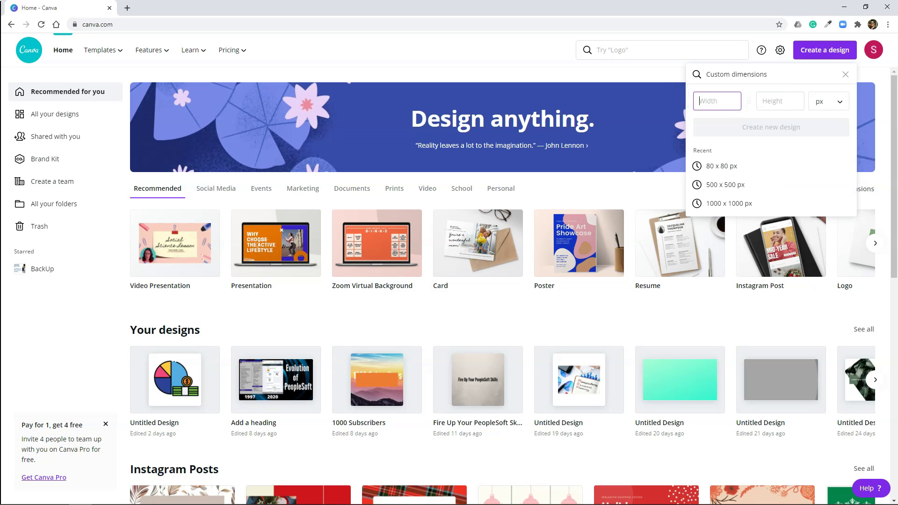
pyautogui.write('80')
pyautogui.click(775, 101)
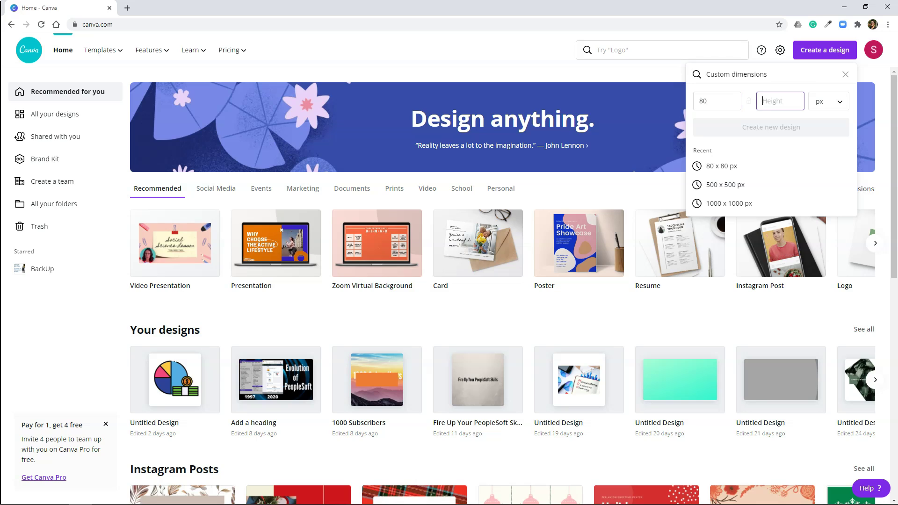
pyautogui.write('80')
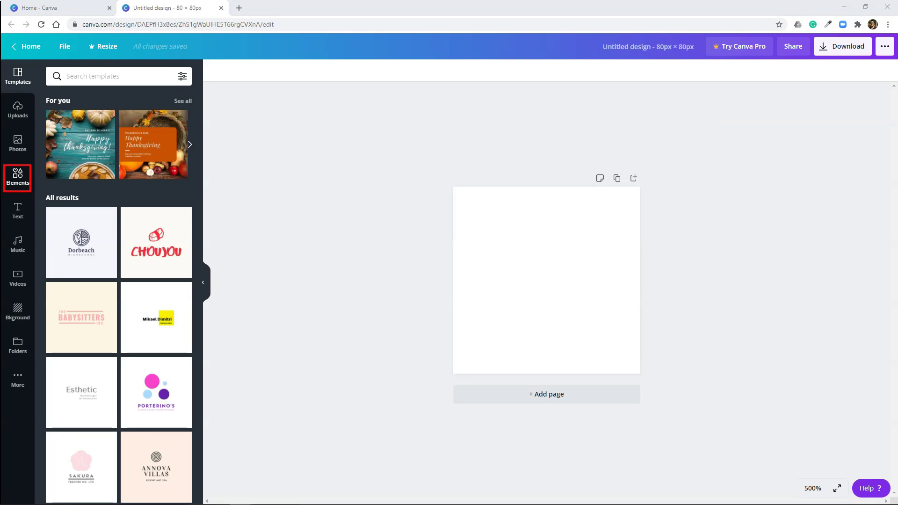
# Step: Search the design elements for Finance
pyautogui.click(18, 178)
pyautogui.click(112, 76)
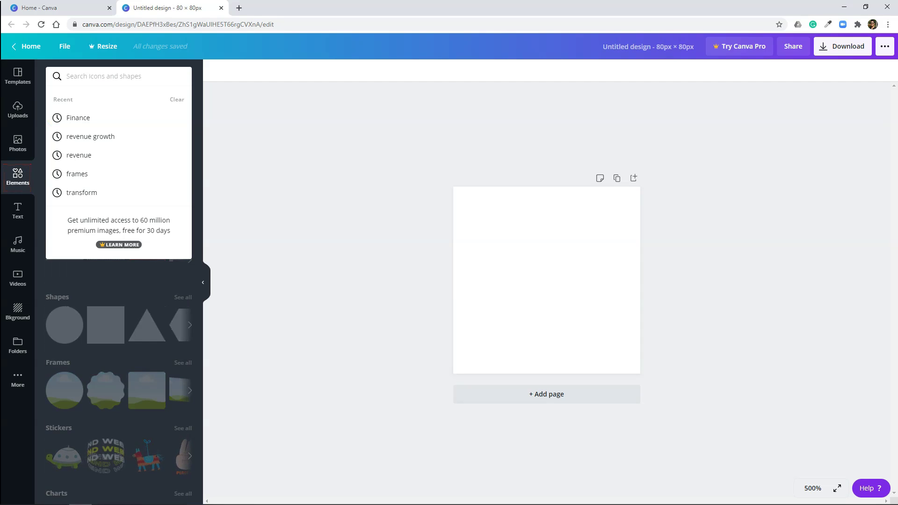
pyautogui.write('Finac')
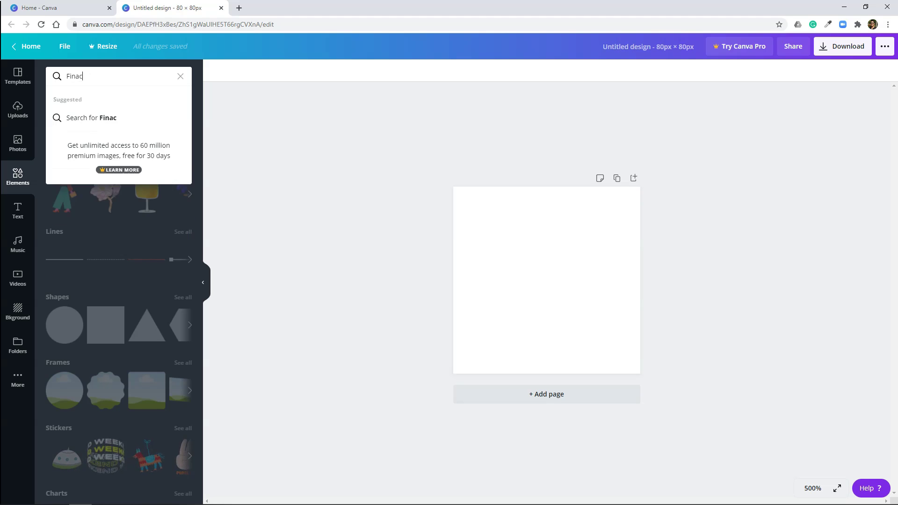
pyautogui.press('BackSpace')
pyautogui.write('nce')
pyautogui.press('Return')
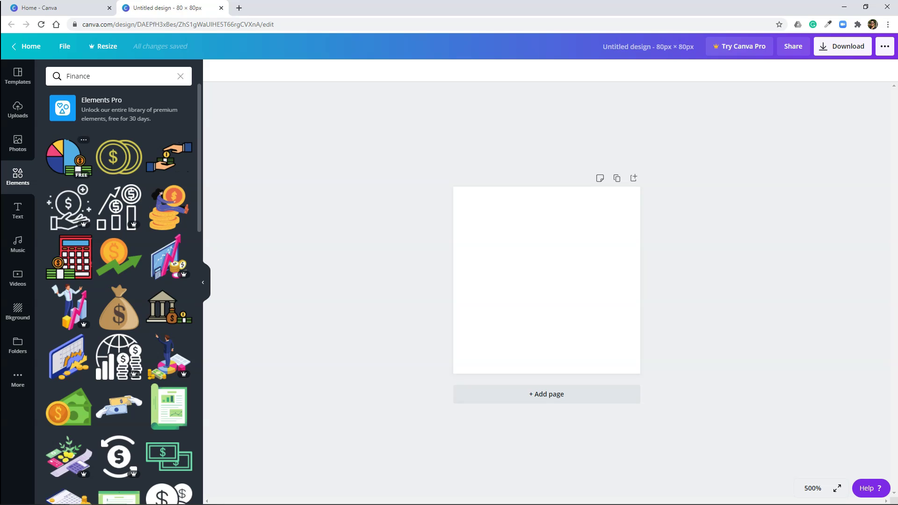
# Step: Insert the pie chart with coin and cash graphic, enlarged to nearly fill the page width, and download the design
pyautogui.click(69, 156)
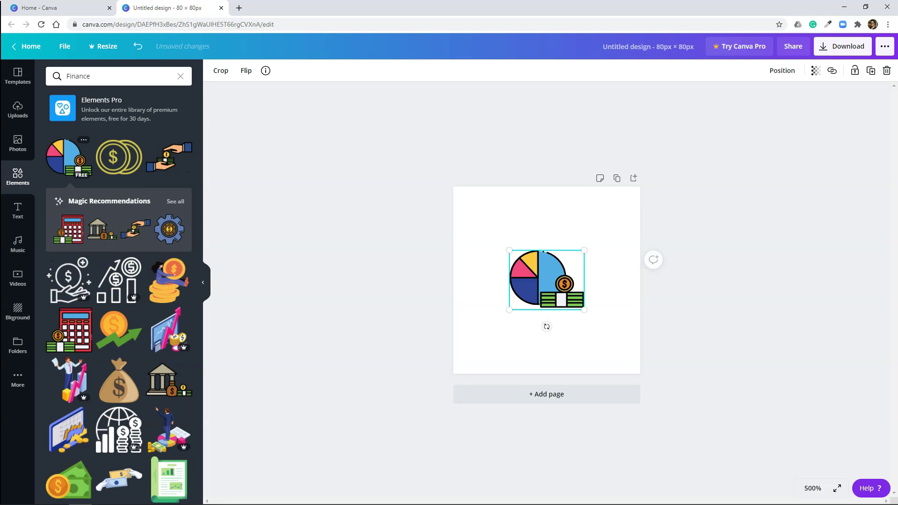
pyautogui.moveTo(584, 309); pyautogui.dragTo(634, 349)
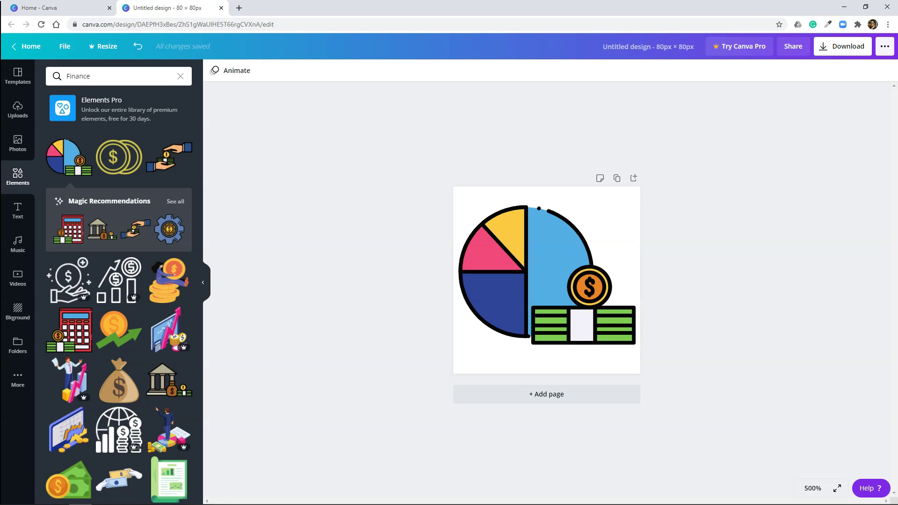
pyautogui.click(842, 46)
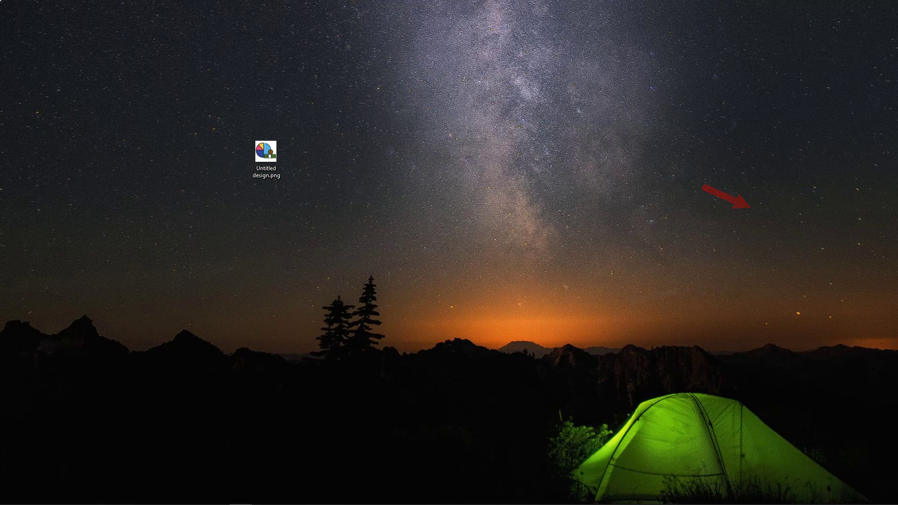
# Step: Rename the downloaded "Untitled design.png" on the desktop to Finance_Icon.png
pyautogui.rightClick(267, 166)
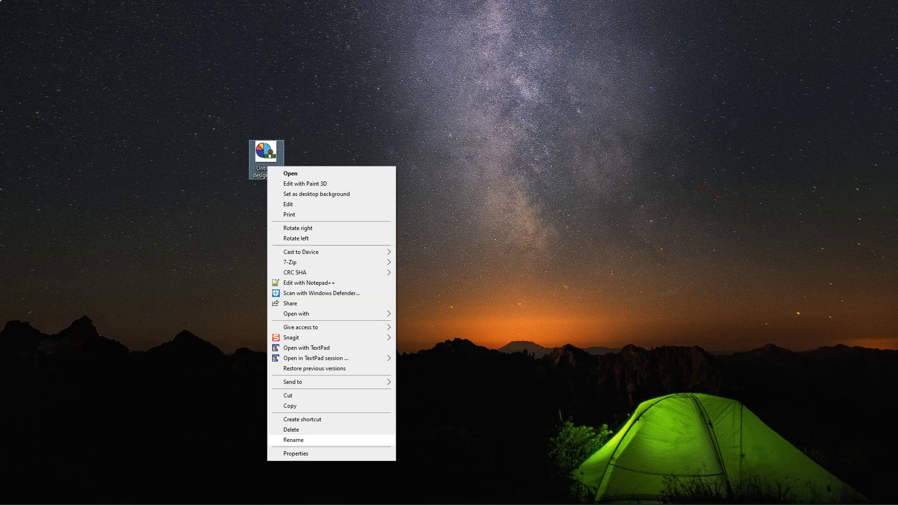
pyautogui.click(293, 440)
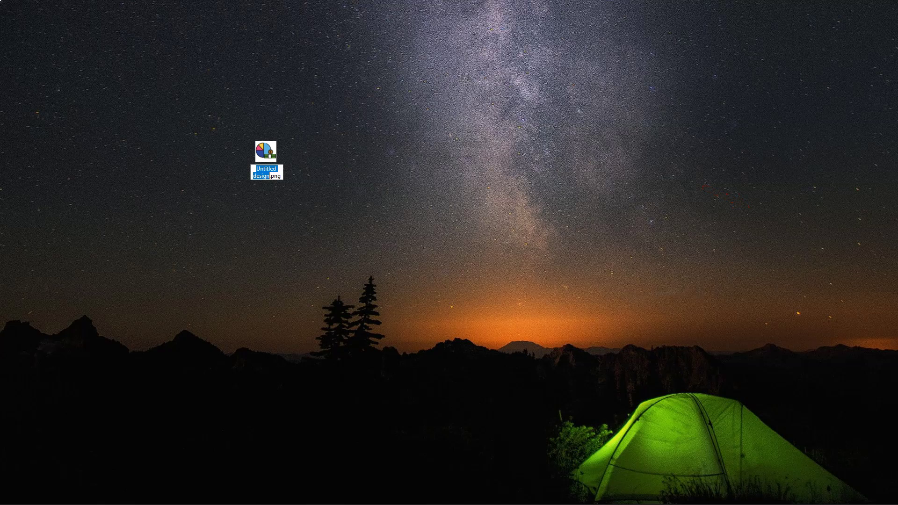
pyautogui.write('Finance_Ico...')
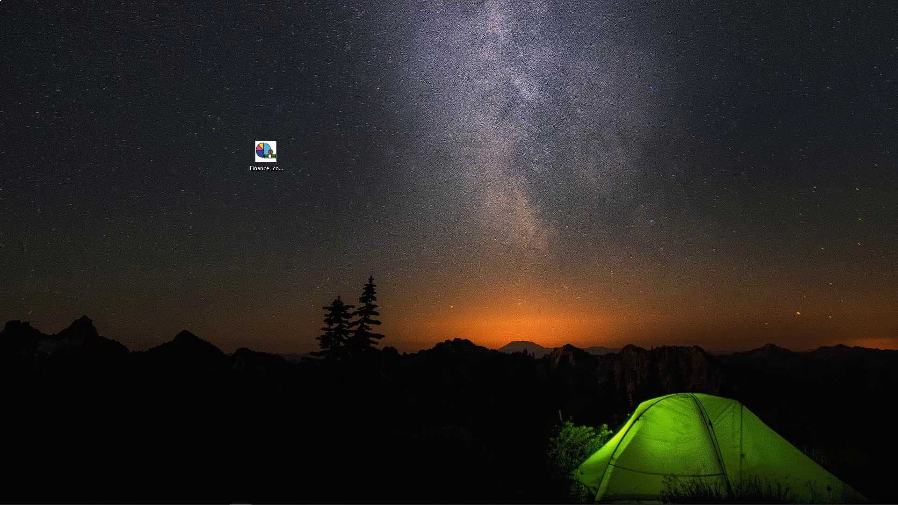
# Step: Switch to the browser showing the aconvert.com PNG to SVG converter and maximize its window
pyautogui.click(81, 497)
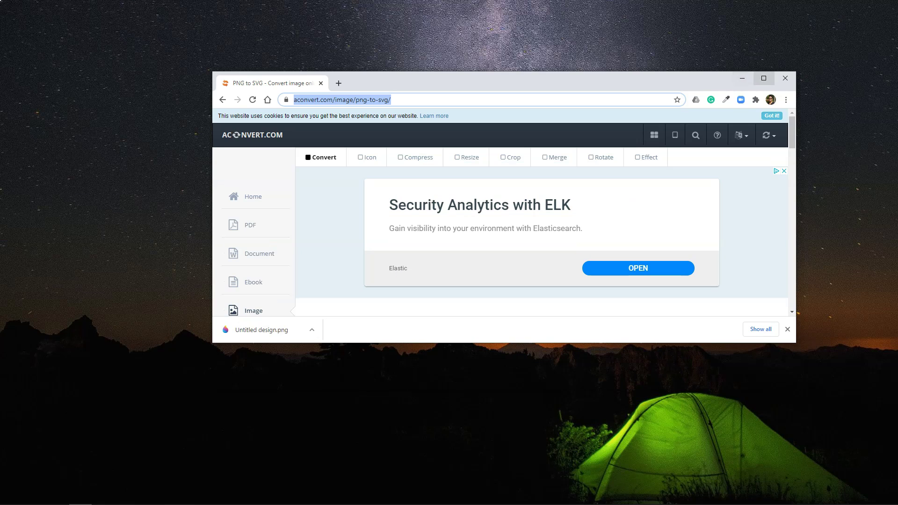
pyautogui.press('super+Up')
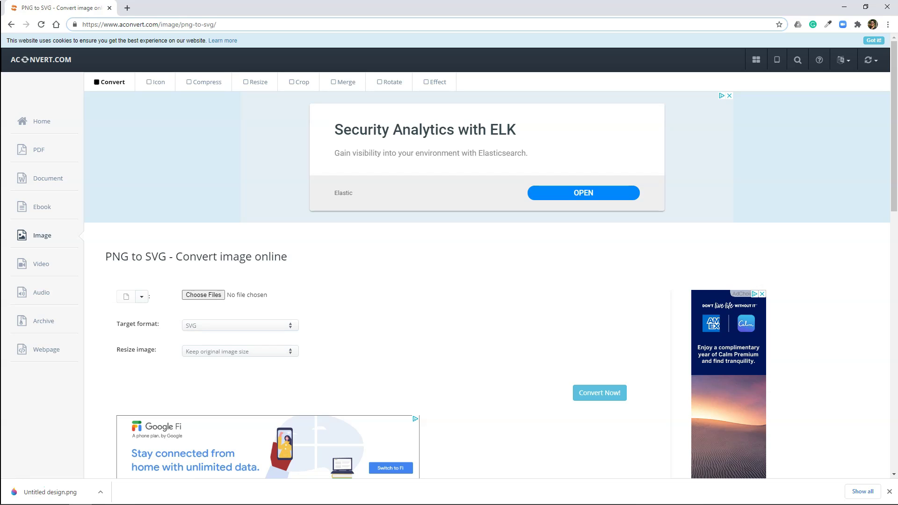
pyautogui.moveTo(113, 25); pyautogui.dragTo(189, 25)
pyautogui.click(225, 24)
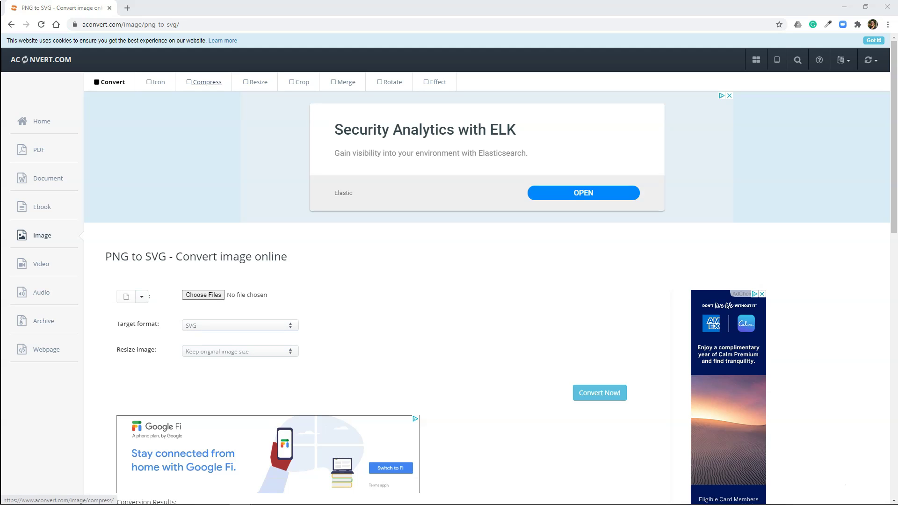
# Step: Choose Finance_Icon.png from the Desktop as the source file for the PNG to SVG conversion
pyautogui.scroll(-1, 449, 280)
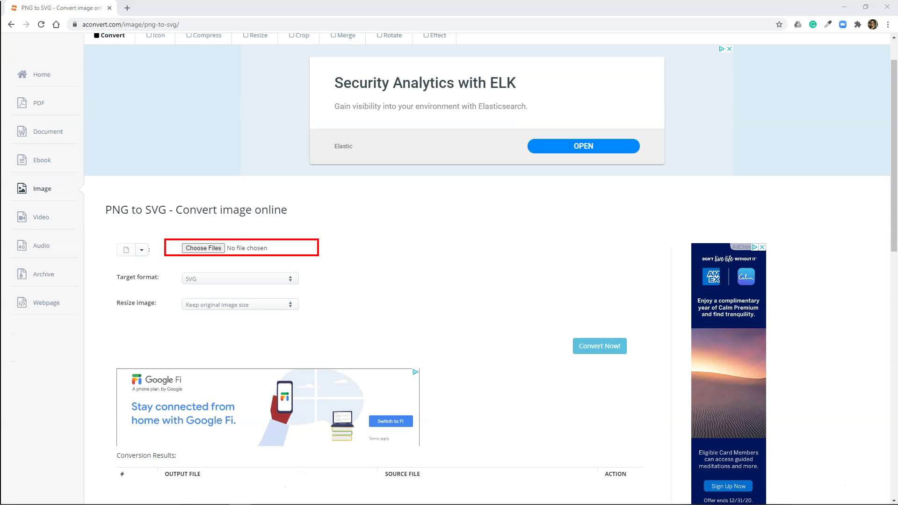
pyautogui.click(203, 248)
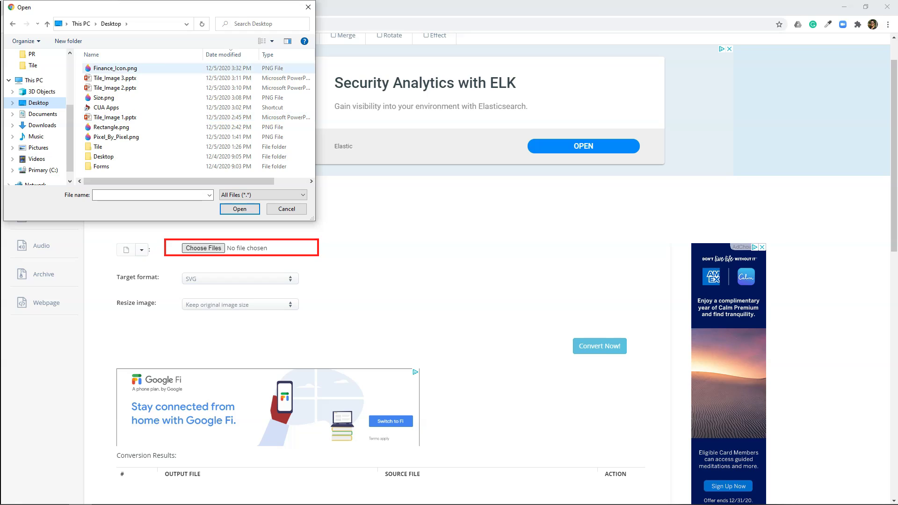
pyautogui.click(114, 68)
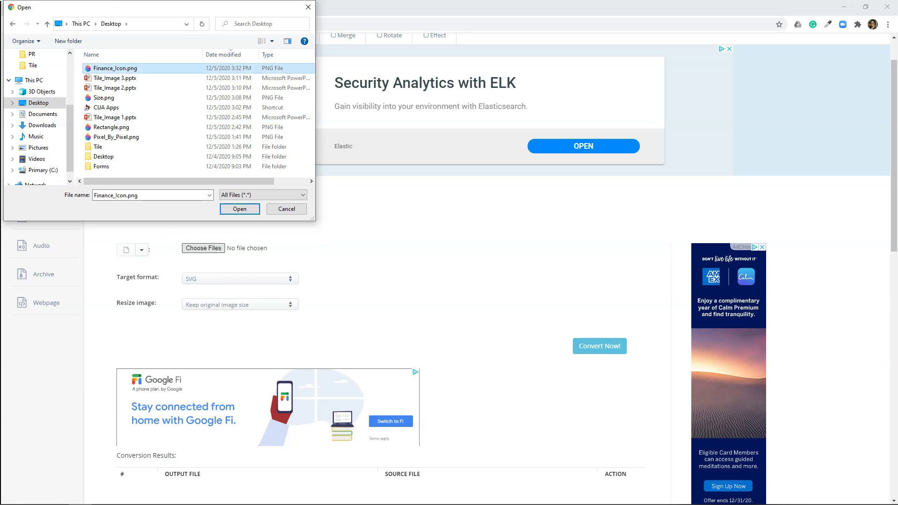
pyautogui.click(240, 208)
# Step: Convert the chosen image to SVG and save the converted file to the Desktop
pyautogui.scroll(-2, 486, 269)
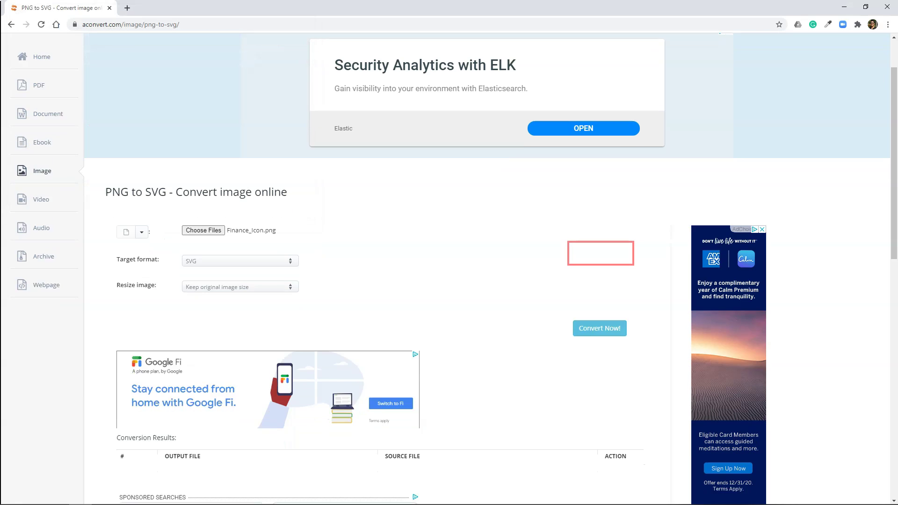
pyautogui.click(599, 252)
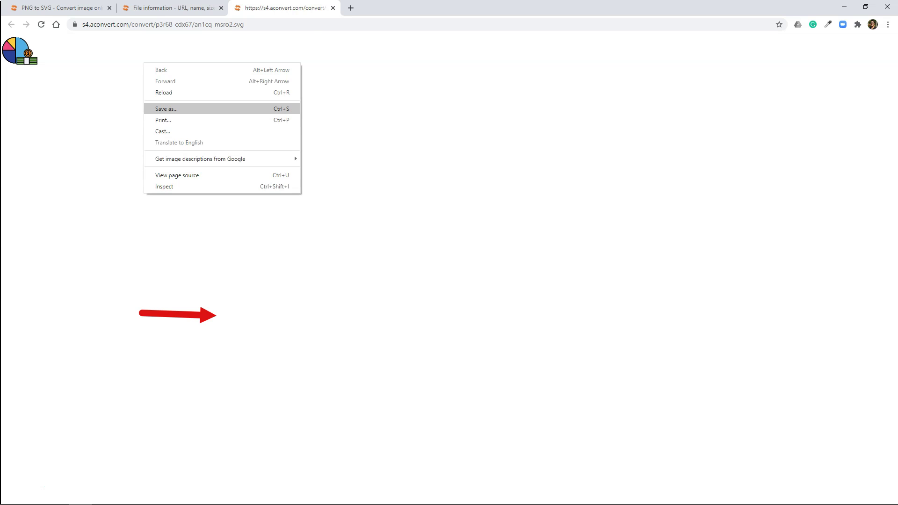
pyautogui.click(162, 108)
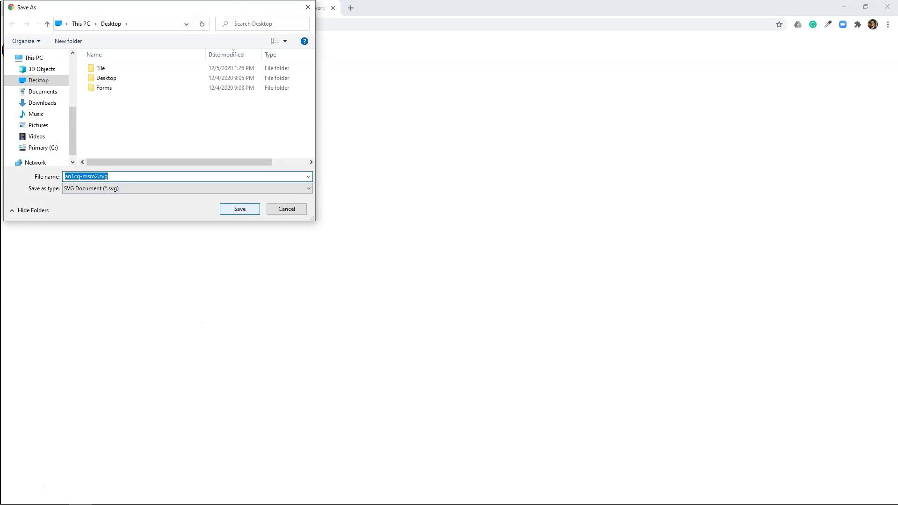
pyautogui.click(236, 208)
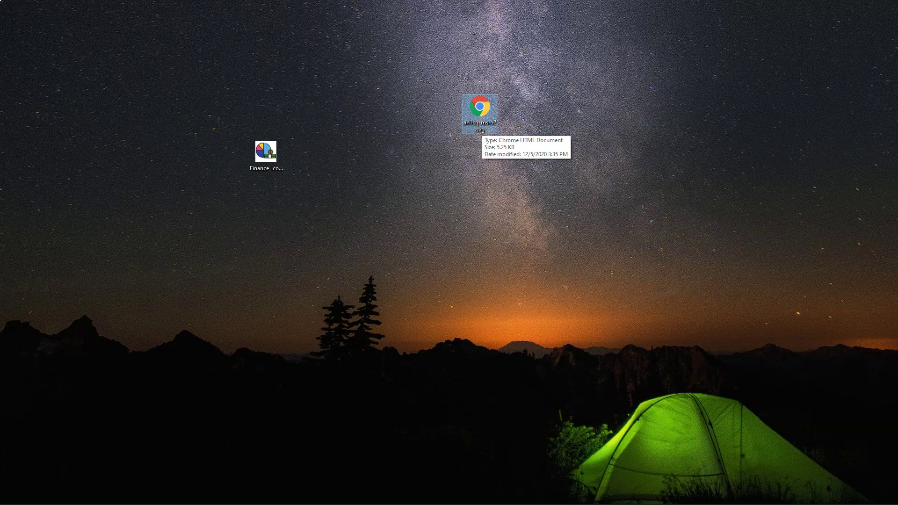
# Step: Rename the saved SVG file on the desktop to Finance.svg
pyautogui.rightClick(476, 117)
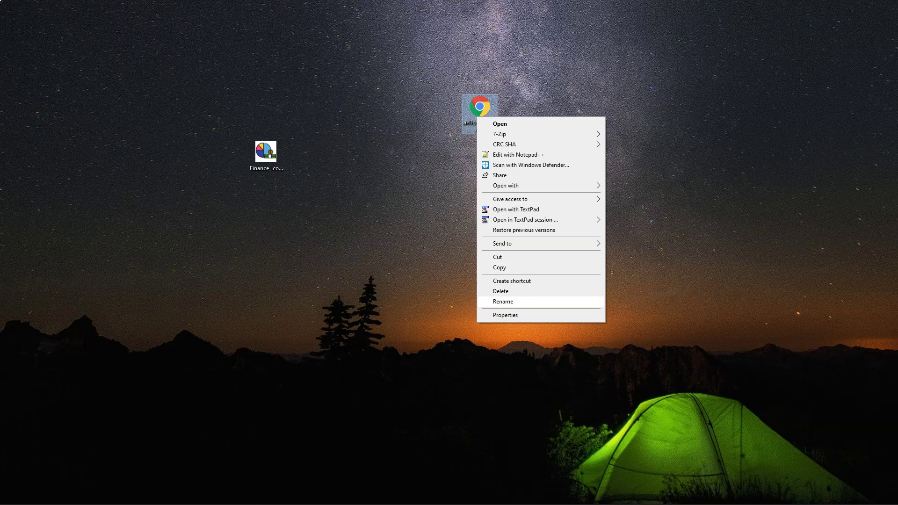
pyautogui.click(502, 302)
pyautogui.write('Finance')
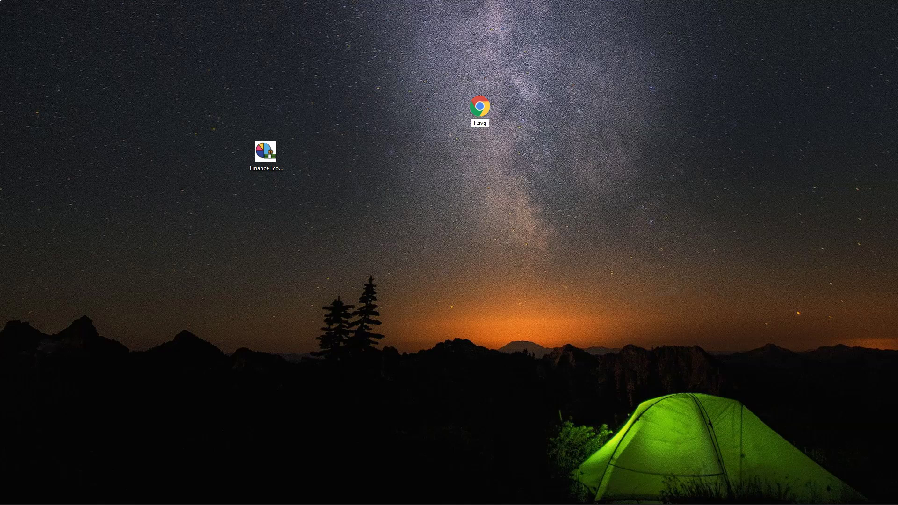
pyautogui.press('Return')
pyautogui.click(480, 110)
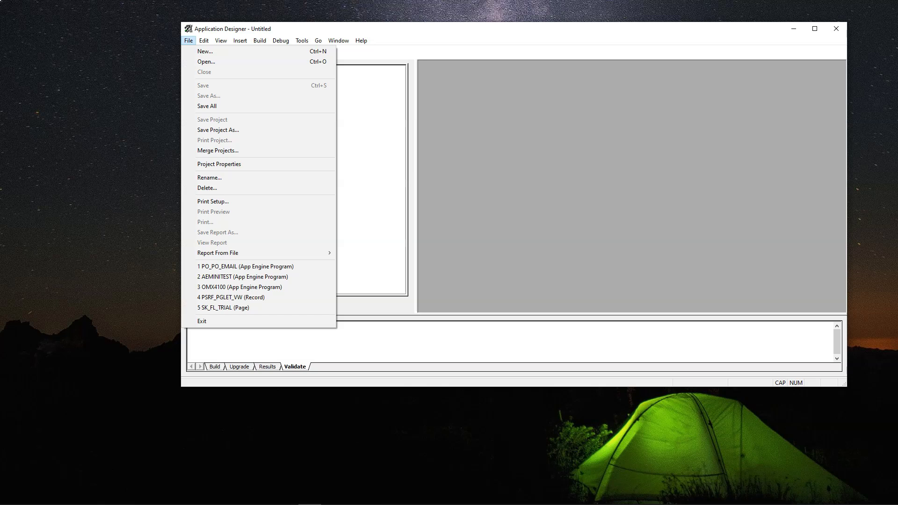
# Step: In Application Designer, create a new definition of type Image
pyautogui.press('Down')
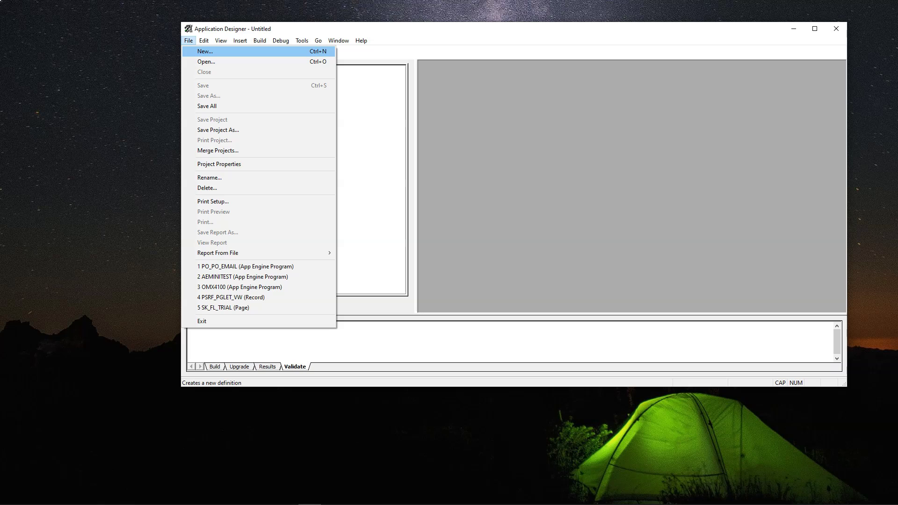
pyautogui.press('Return')
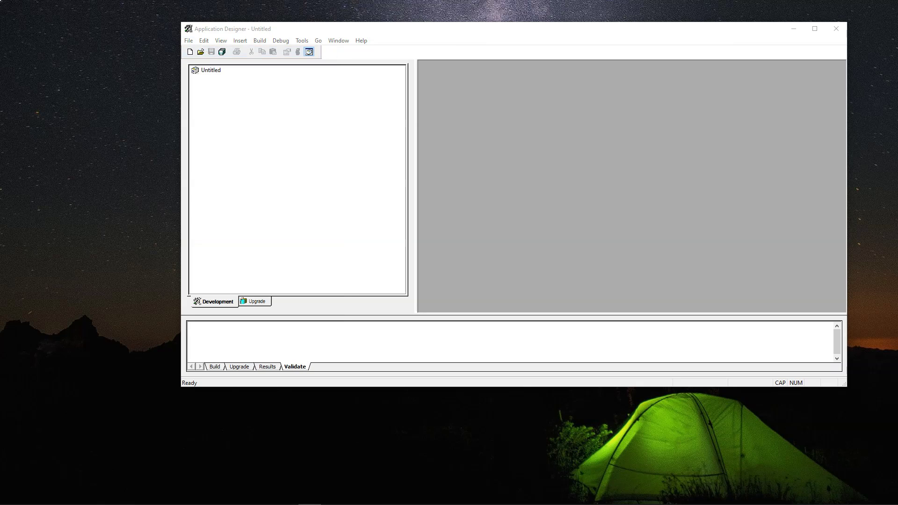
pyautogui.moveTo(558, 183); pyautogui.dragTo(558, 204)
pyautogui.click(468, 201)
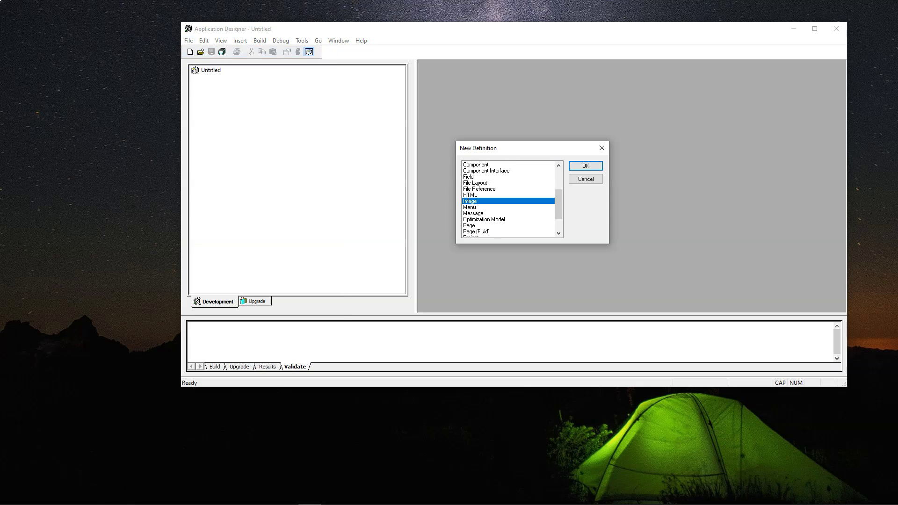
pyautogui.press('Return')
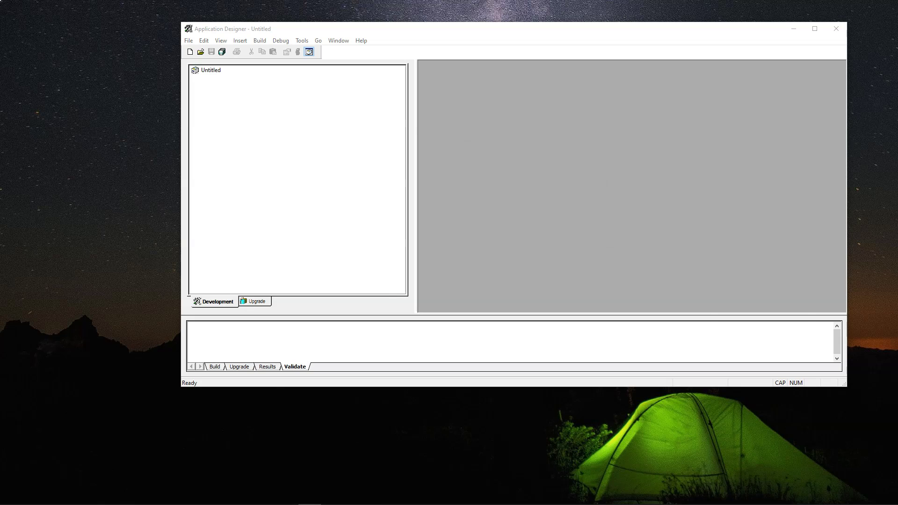
# Step: Filter the Desktop image files to SVG Files (*.SVG) and open Finance.svg for the new image definition
pyautogui.click(751, 310)
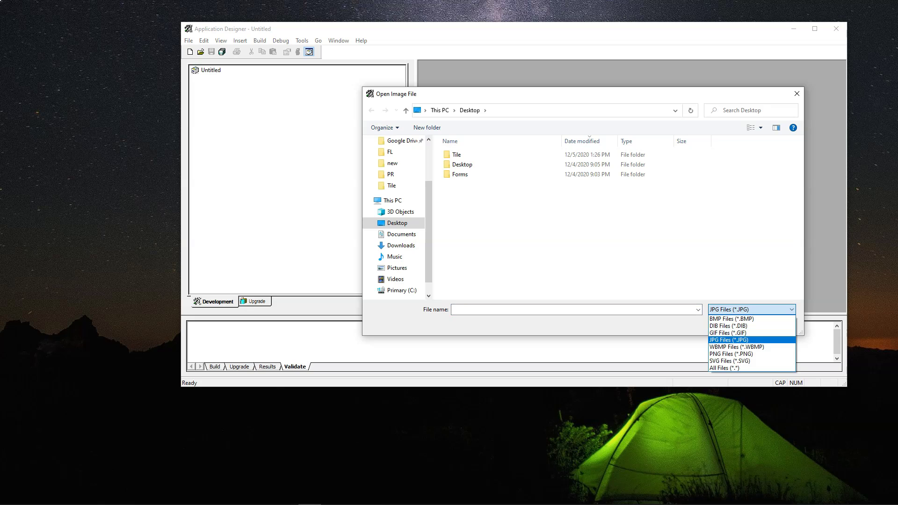
pyautogui.press('Down')
pyautogui.press('Down')
pyautogui.press('Down')
pyautogui.press('Down')
pyautogui.press('Up')
pyautogui.press('Return')
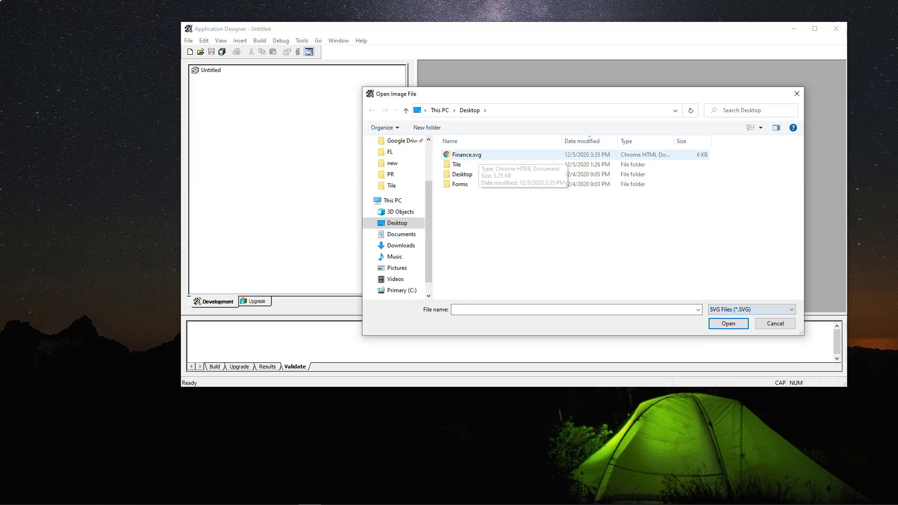
pyautogui.click(478, 155)
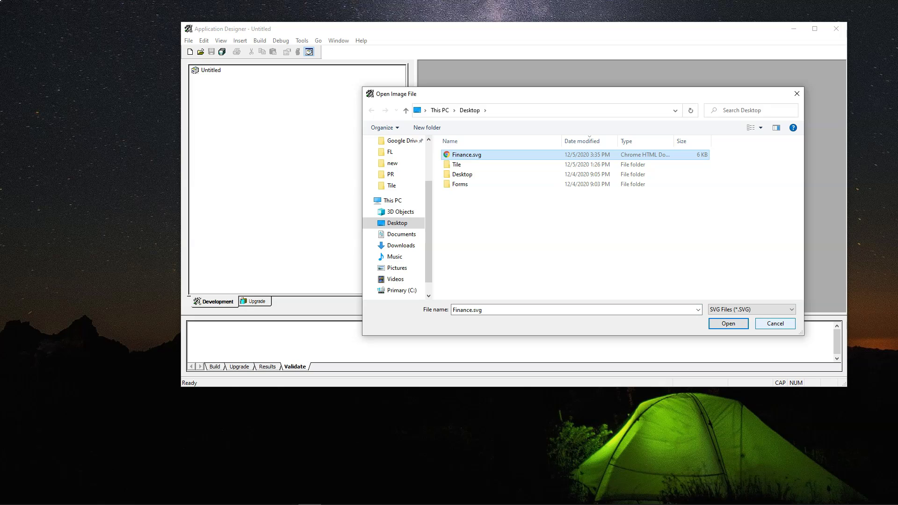
pyautogui.click(728, 323)
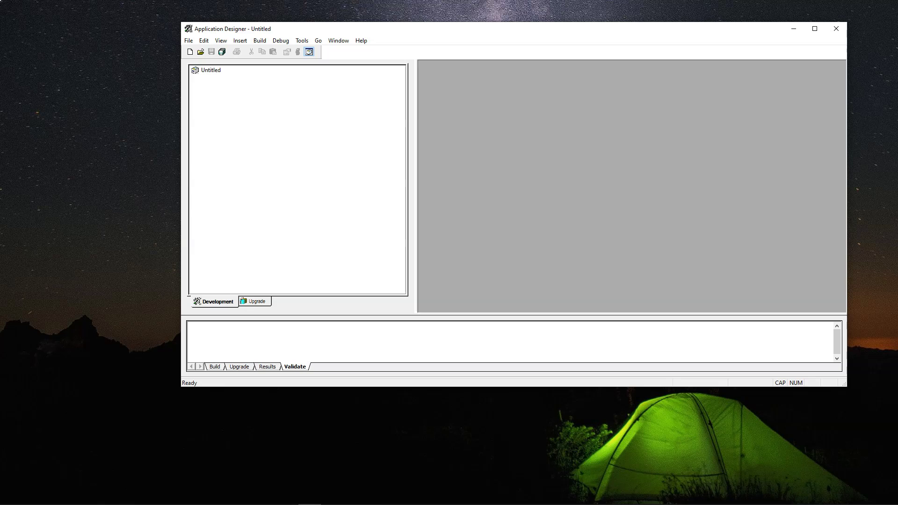
# Step: Switch to the PeopleSoft browser page and open the image objects in PeopleTools > Portal > Branding > Branding Objects
pyautogui.click(793, 29)
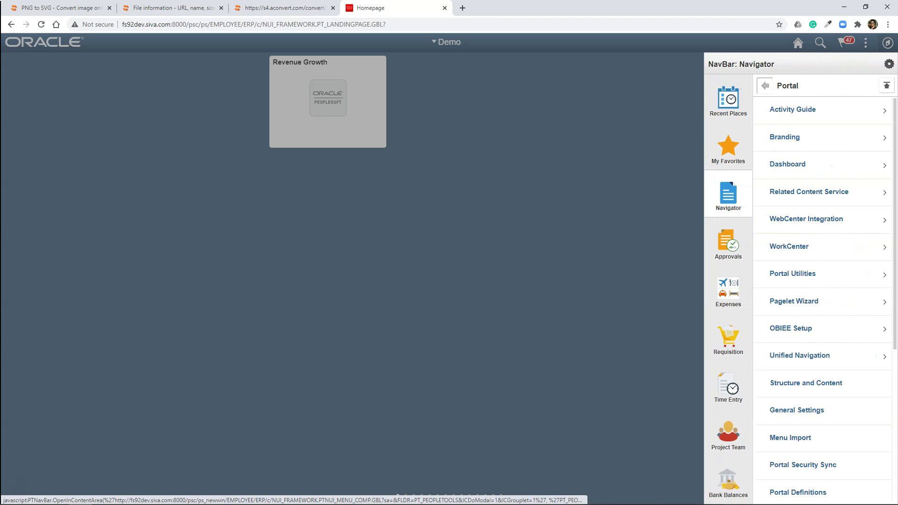
pyautogui.click(765, 86)
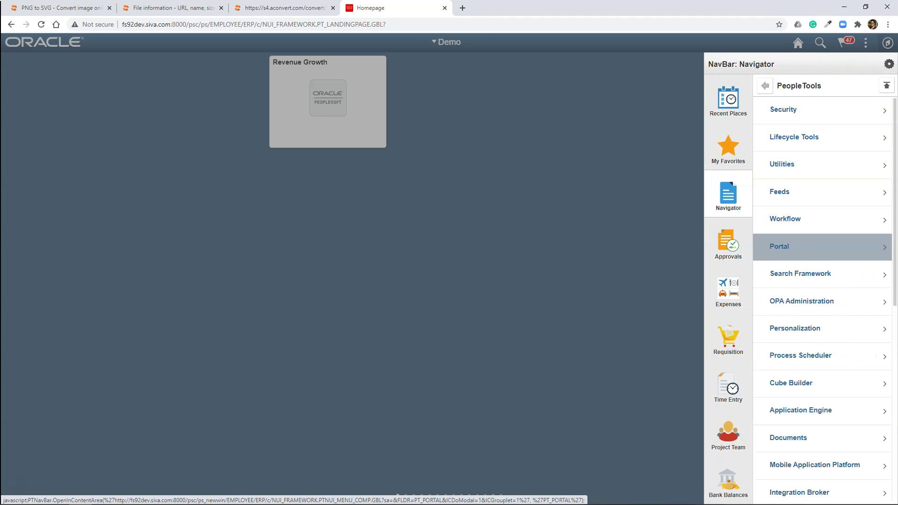
pyautogui.click(795, 247)
pyautogui.click(795, 137)
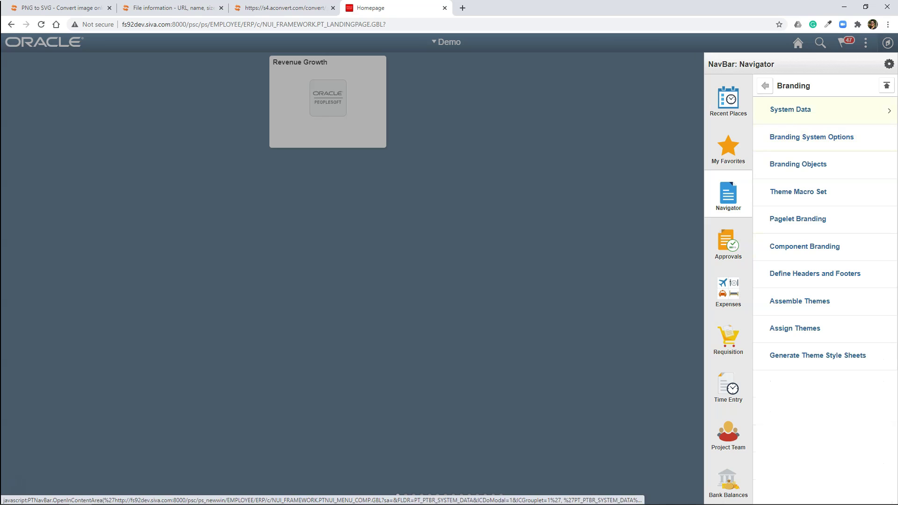
pyautogui.click(798, 165)
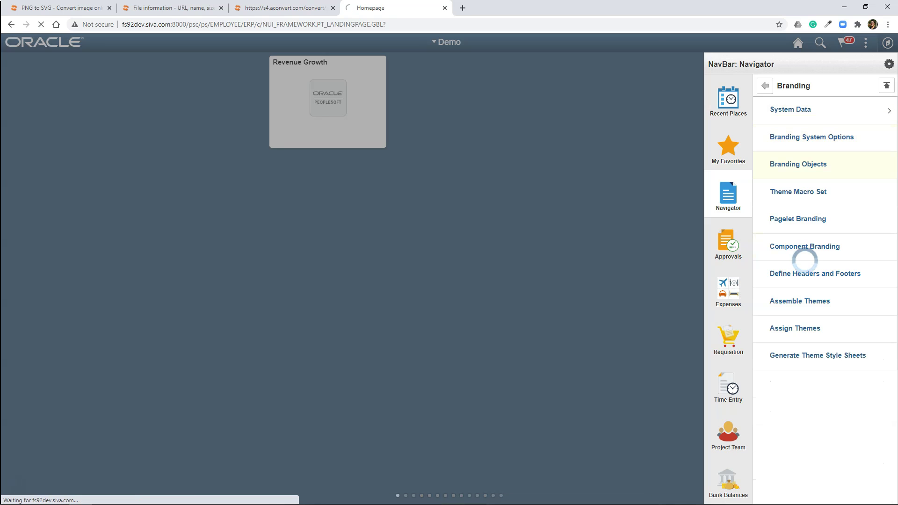
pyautogui.click(120, 66)
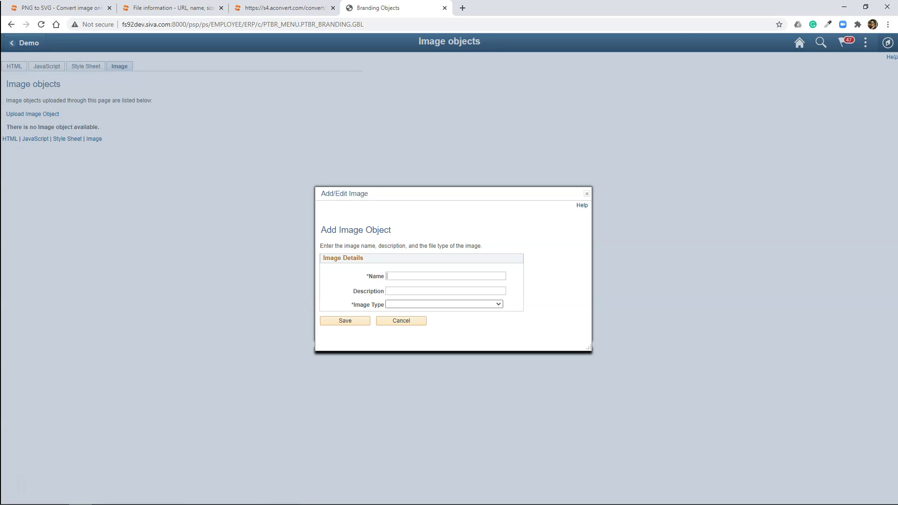
# Step: Name the new image object Finance Demo Icon and set its image type to SVG Files [*.svg]
pyautogui.write('Finance Demo Icon')
pyautogui.click(444, 304)
pyautogui.press('Down')
pyautogui.press('Down')
pyautogui.press('Down')
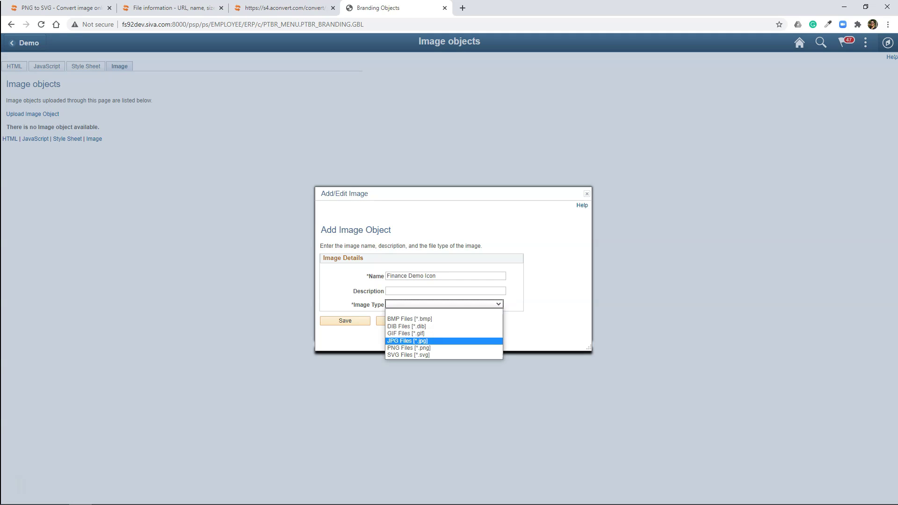
pyautogui.press('Down')
pyautogui.press('Down')
pyautogui.press('Return')
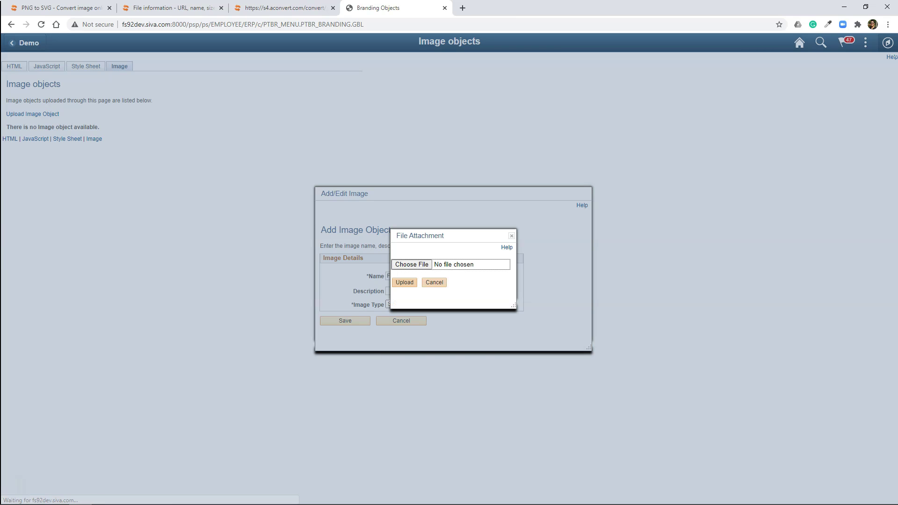
# Step: Choose Finance.svg from the Desktop and upload it as the image object's file
pyautogui.press('space')
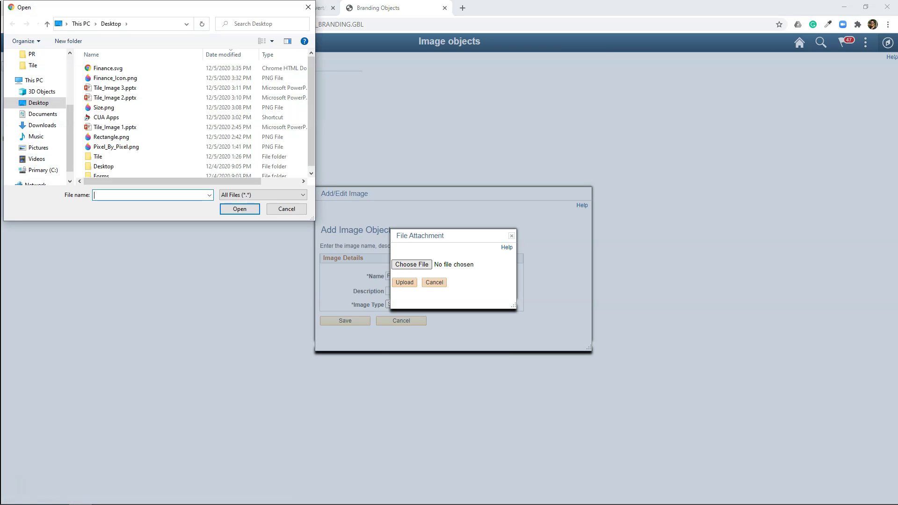
pyautogui.click(108, 68)
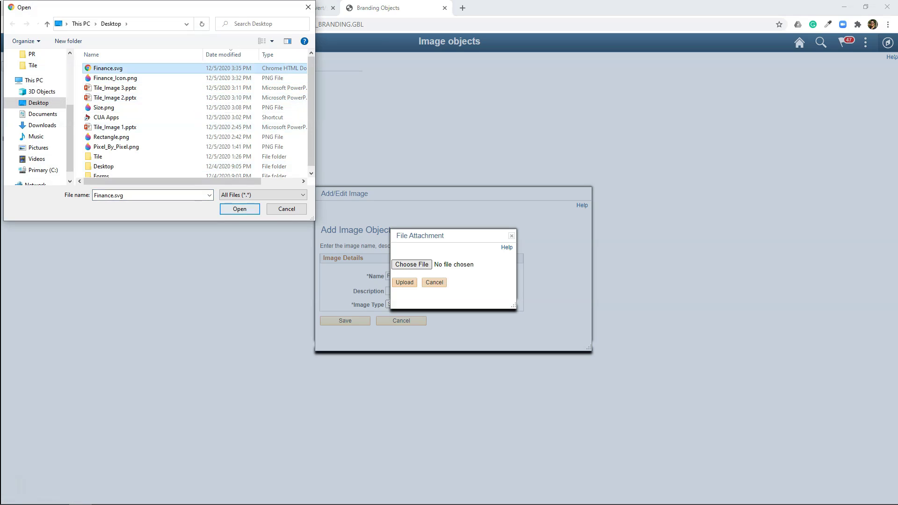
pyautogui.click(240, 209)
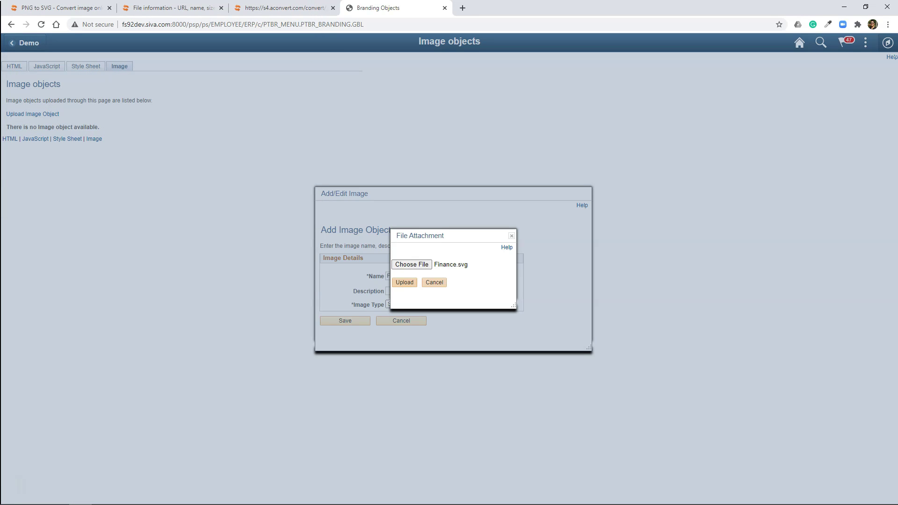
pyautogui.click(404, 283)
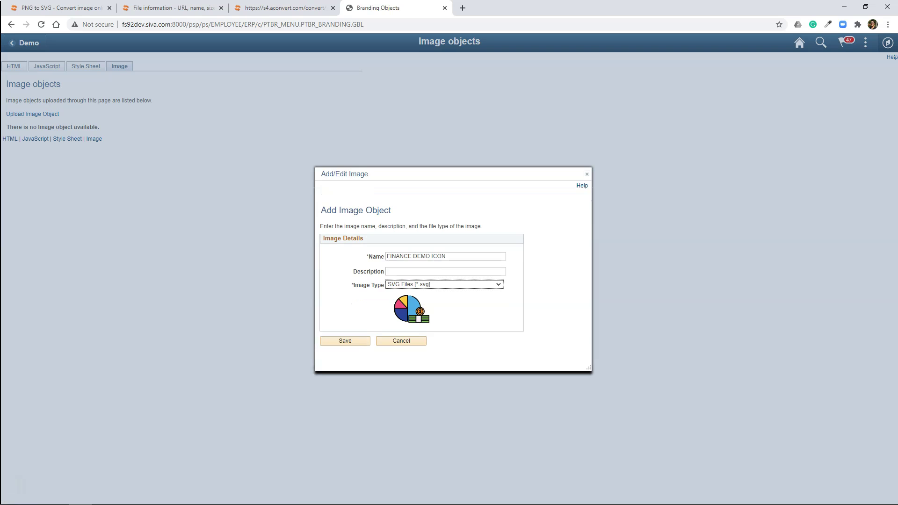
# Step: Enter Demo as the image object's description and save the image object
pyautogui.click(435, 271)
pyautogui.write('Demo')
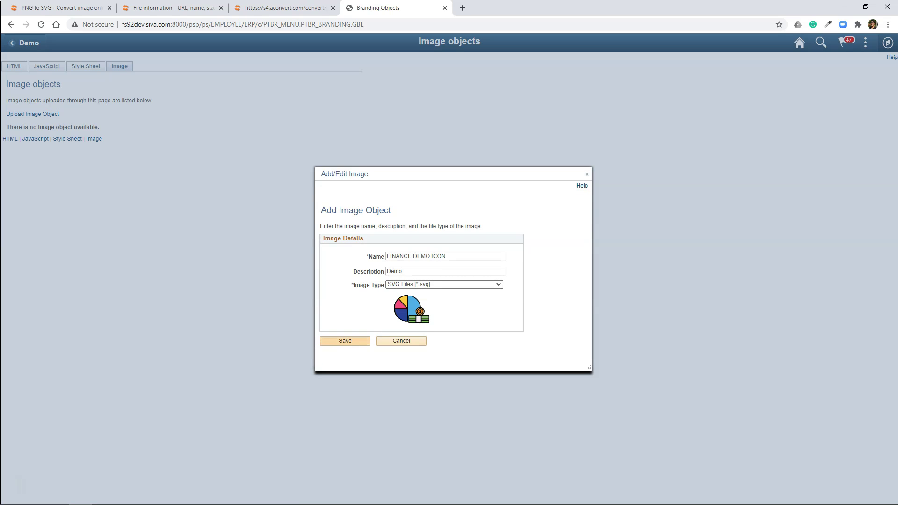
pyautogui.click(345, 340)
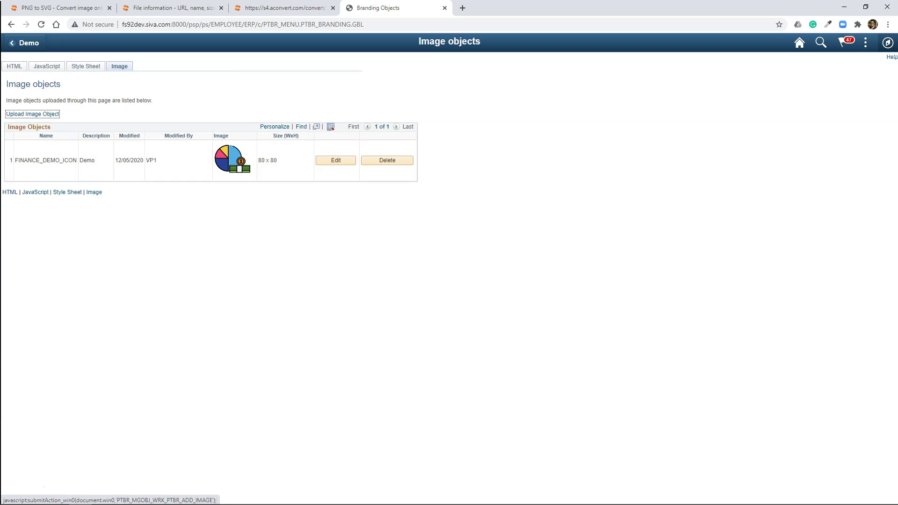
# Step: Return to the homepage and open Structure and Content in the Portal folder of PeopleTools
pyautogui.click(799, 42)
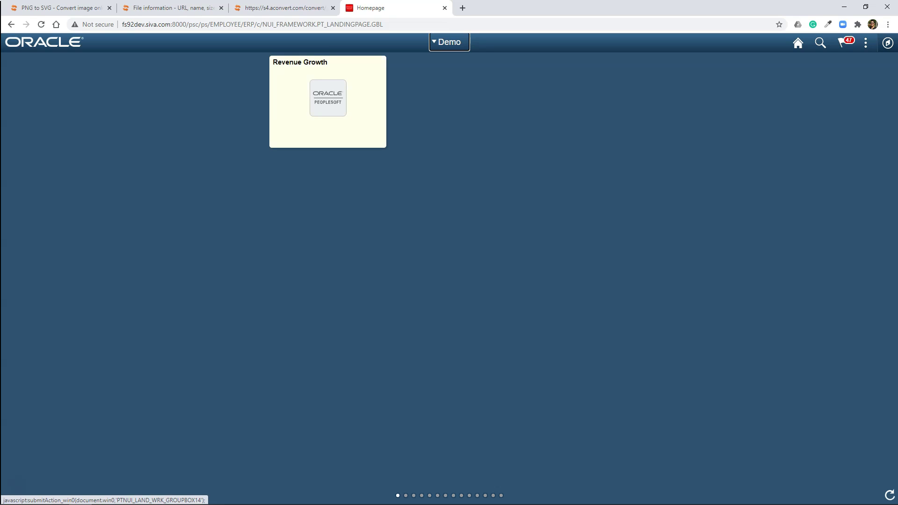
pyautogui.click(888, 43)
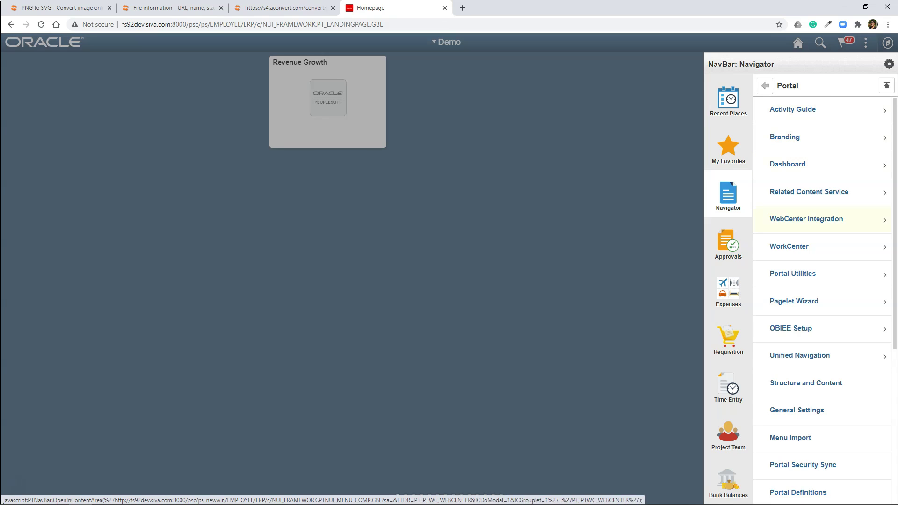
pyautogui.click(805, 384)
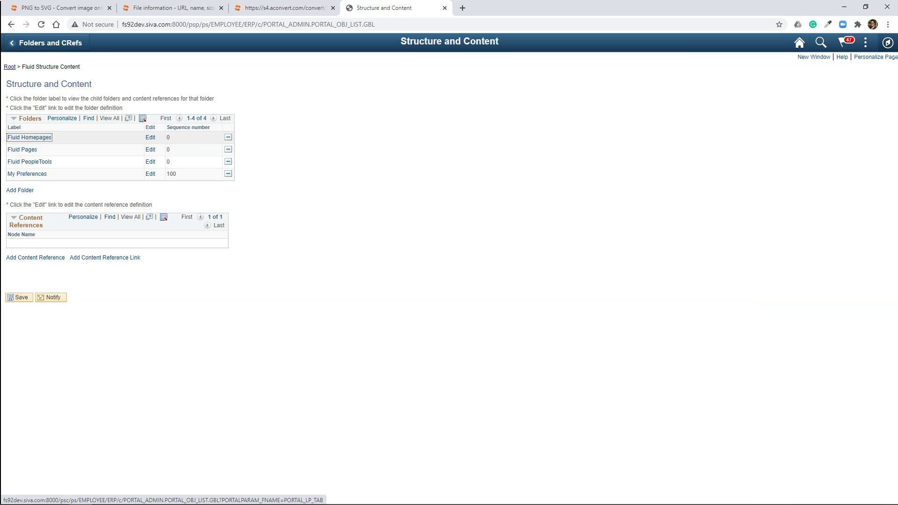
# Step: Go to Fluid Pages > Analytics within Fluid Structure Content and open the Revenue Growth content reference for editing
pyautogui.click(22, 149)
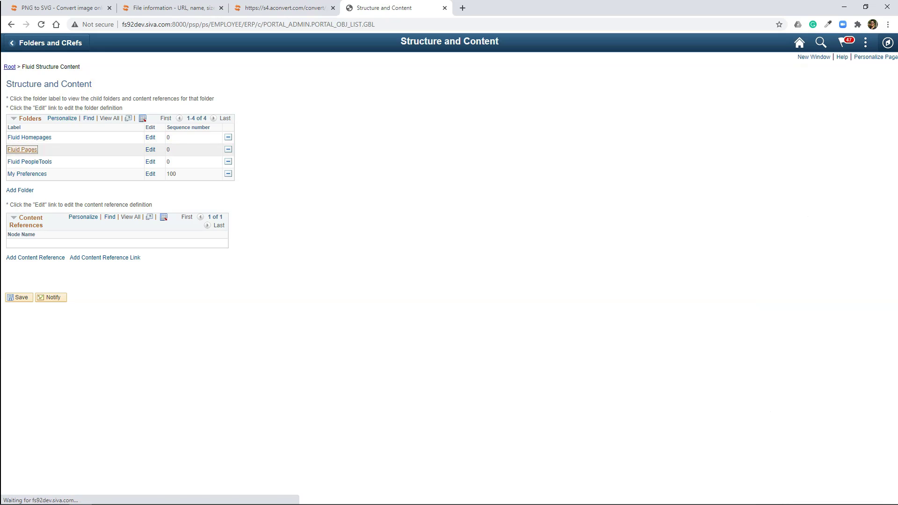
pyautogui.click(18, 144)
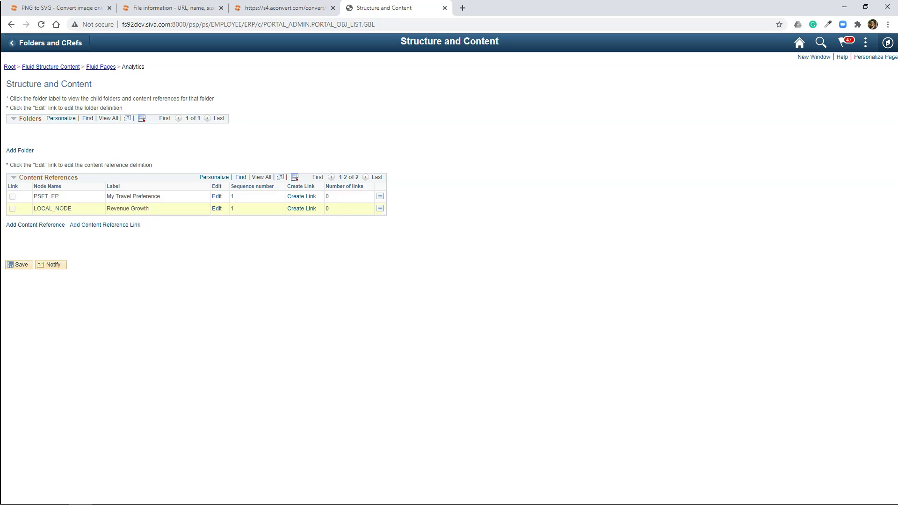
pyautogui.moveTo(108, 208); pyautogui.dragTo(150, 209)
pyautogui.click(217, 208)
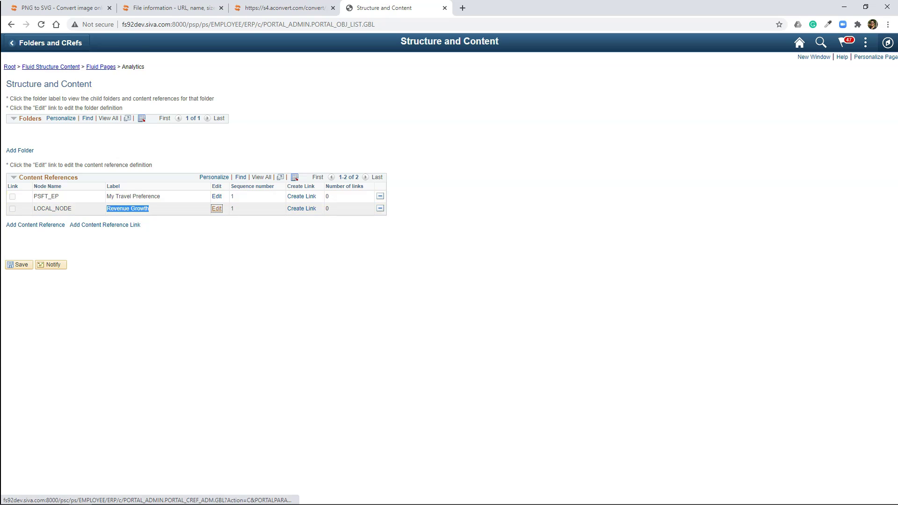
pyautogui.press('Return')
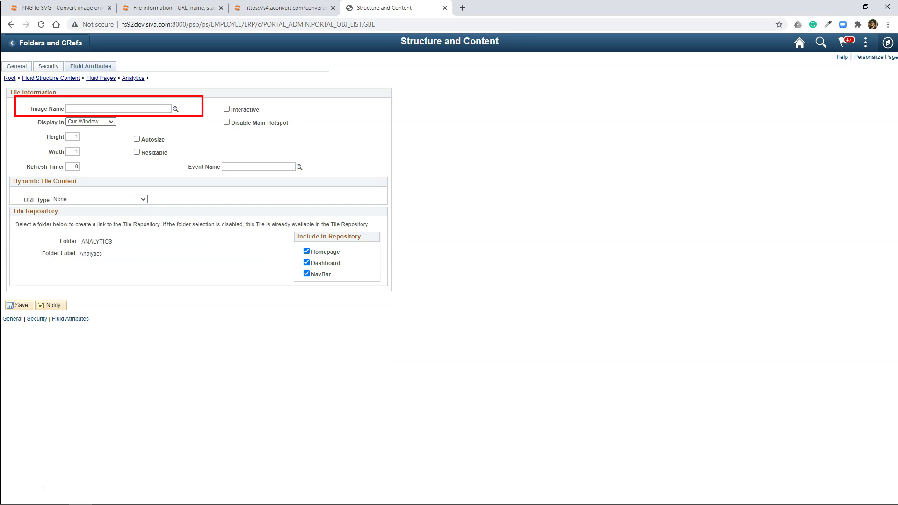
# Step: Look up image names beginning with FINANCE, assign FINANCE_DEMO_ICON as the tile image in the fluid attributes, and save the content reference
pyautogui.write('sk_')
pyautogui.press('BackSpace')
pyautogui.press('BackSpace')
pyautogui.press('BackSpace')
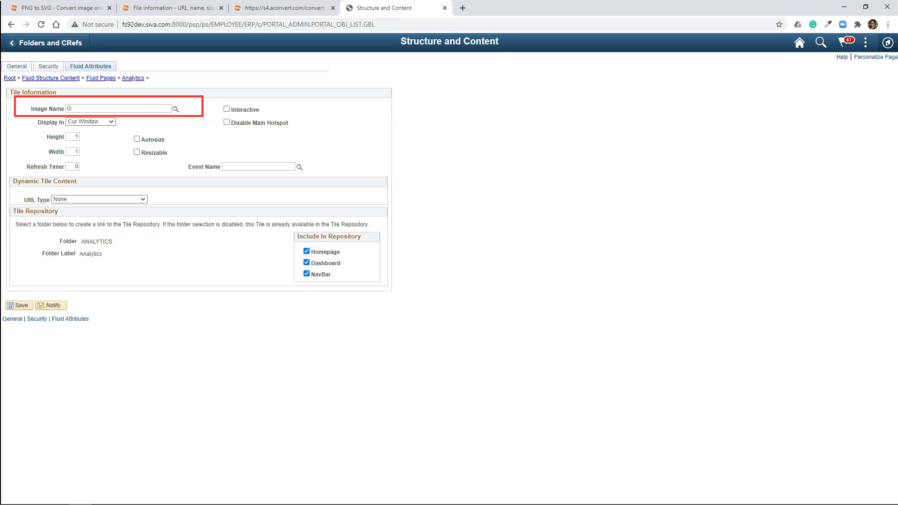
pyautogui.write('fINANCE')
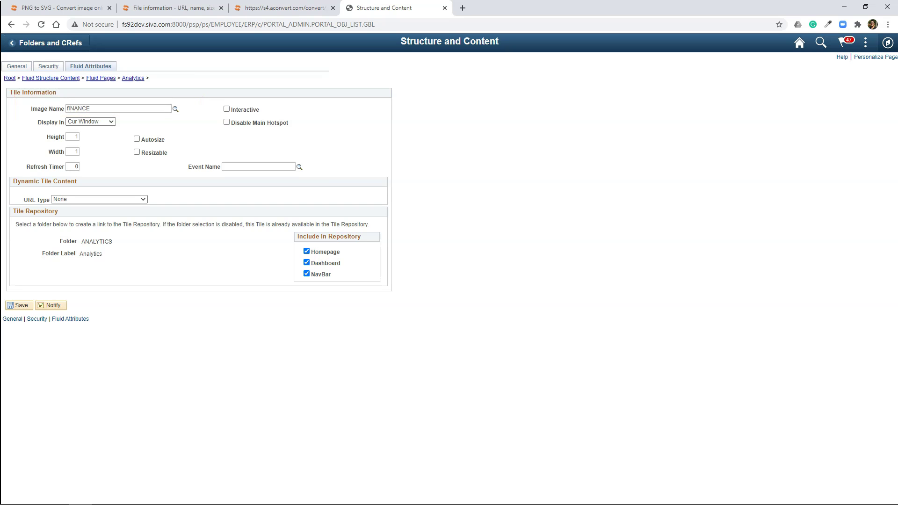
pyautogui.click(176, 109)
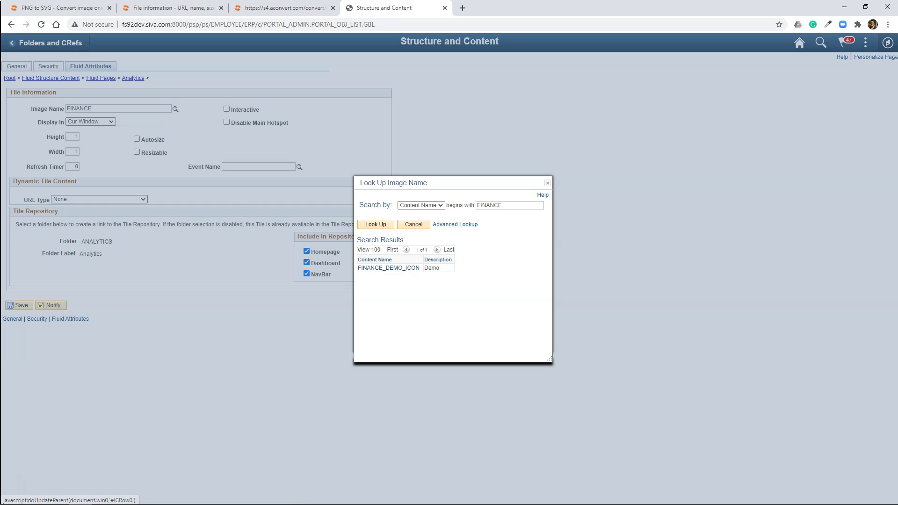
pyautogui.click(388, 268)
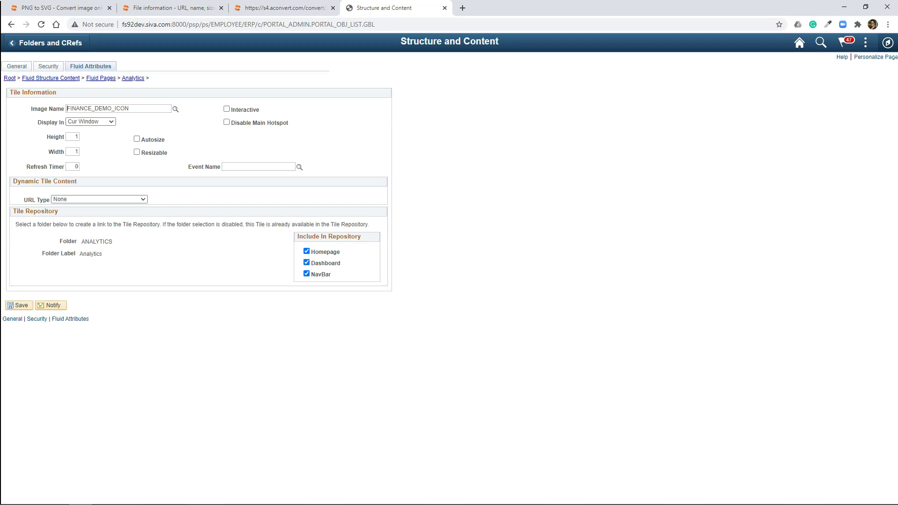
pyautogui.click(18, 305)
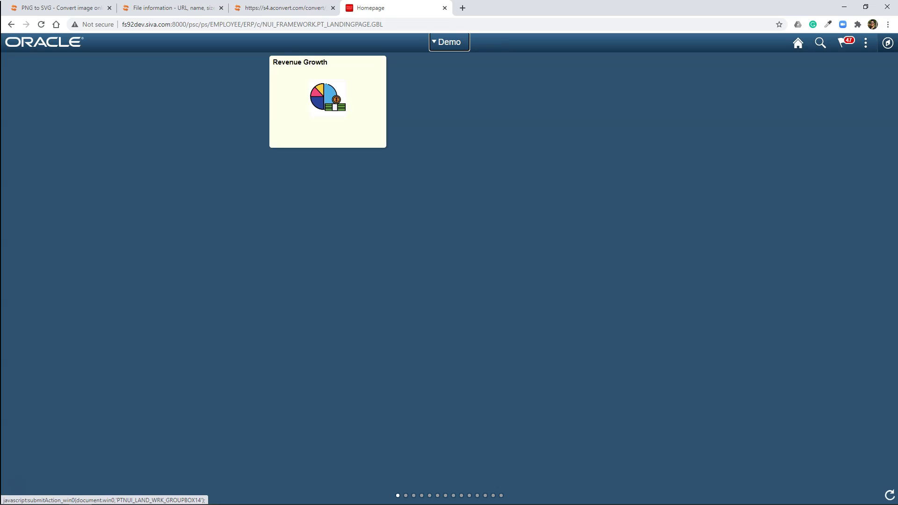
pyautogui.click(241, 504)
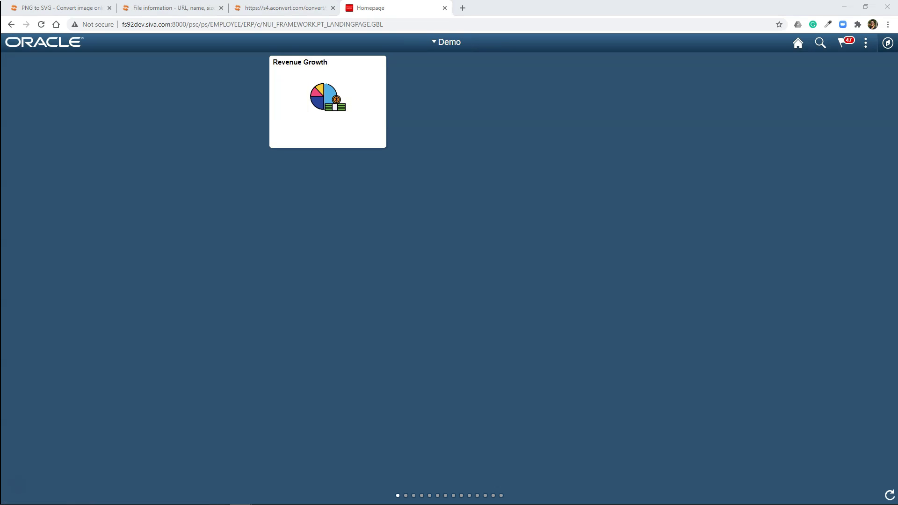